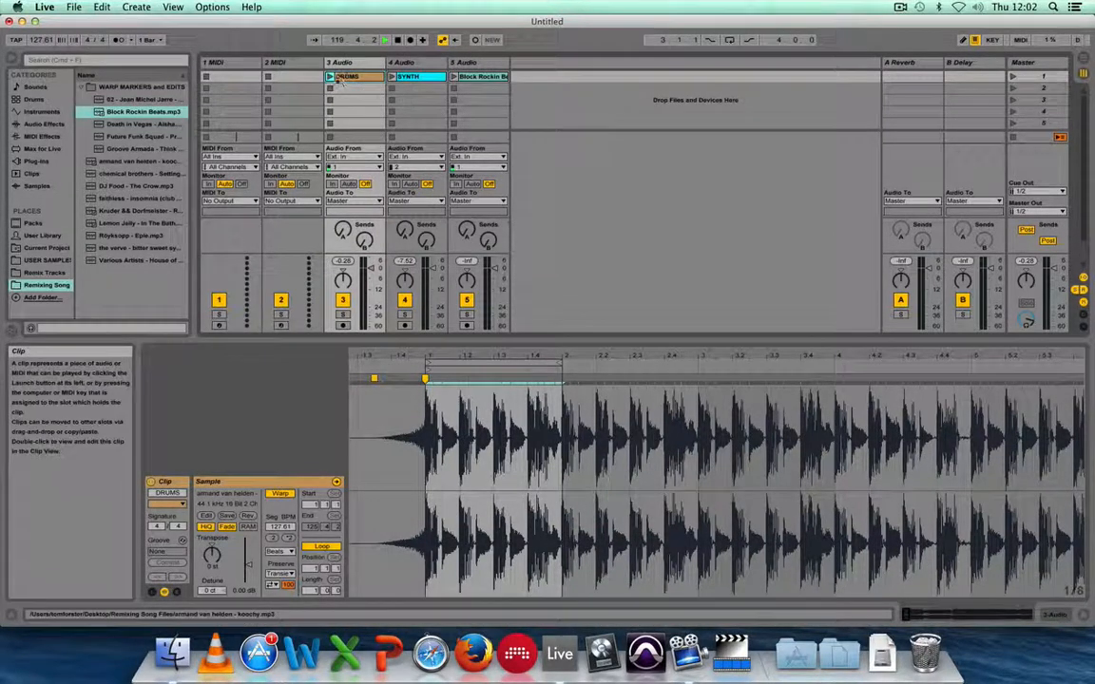
- Transpose the SYNTH clip to -3 st and audition it together with the DRUMS and Block Rockin Beats clips
click(480, 76)
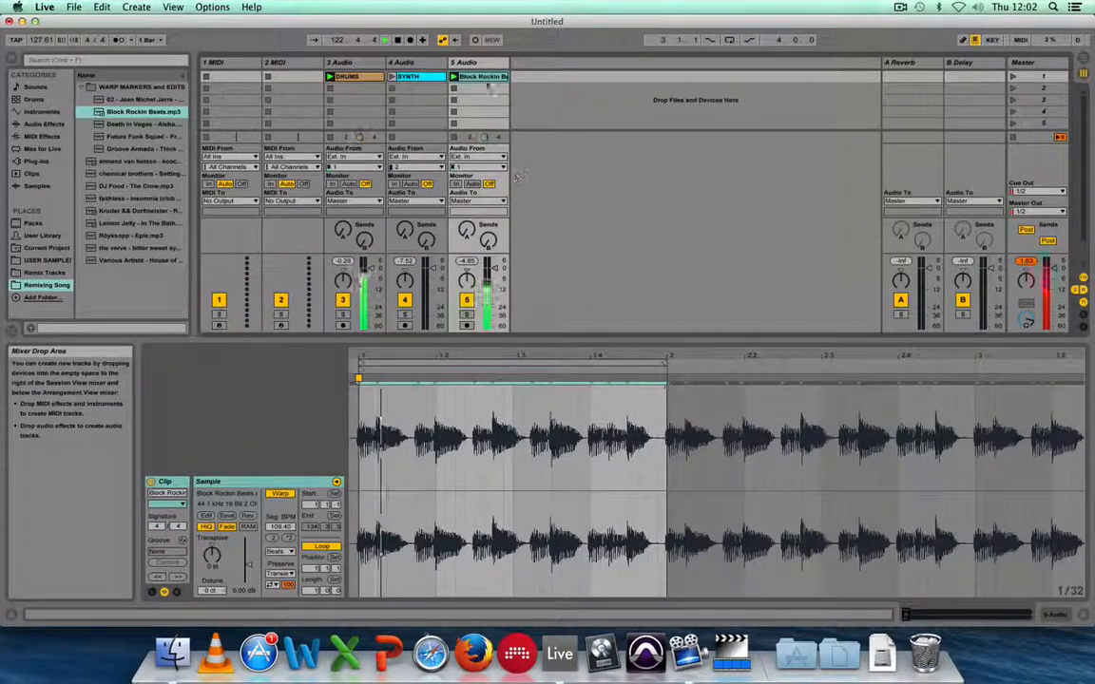
click(391, 78)
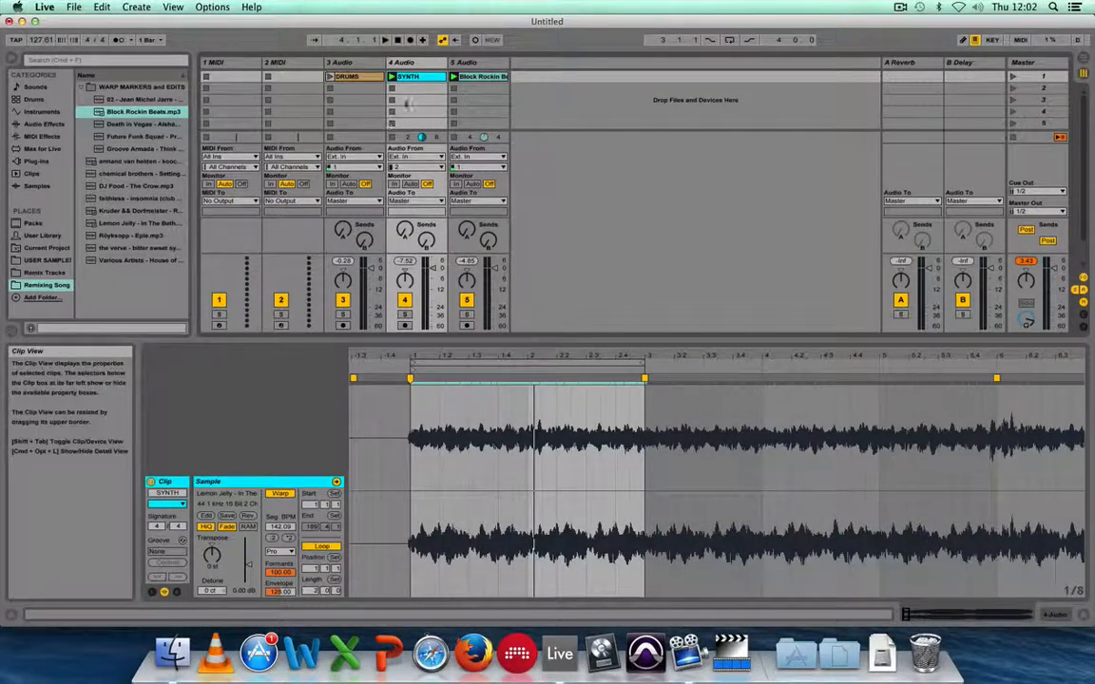
click(386, 40)
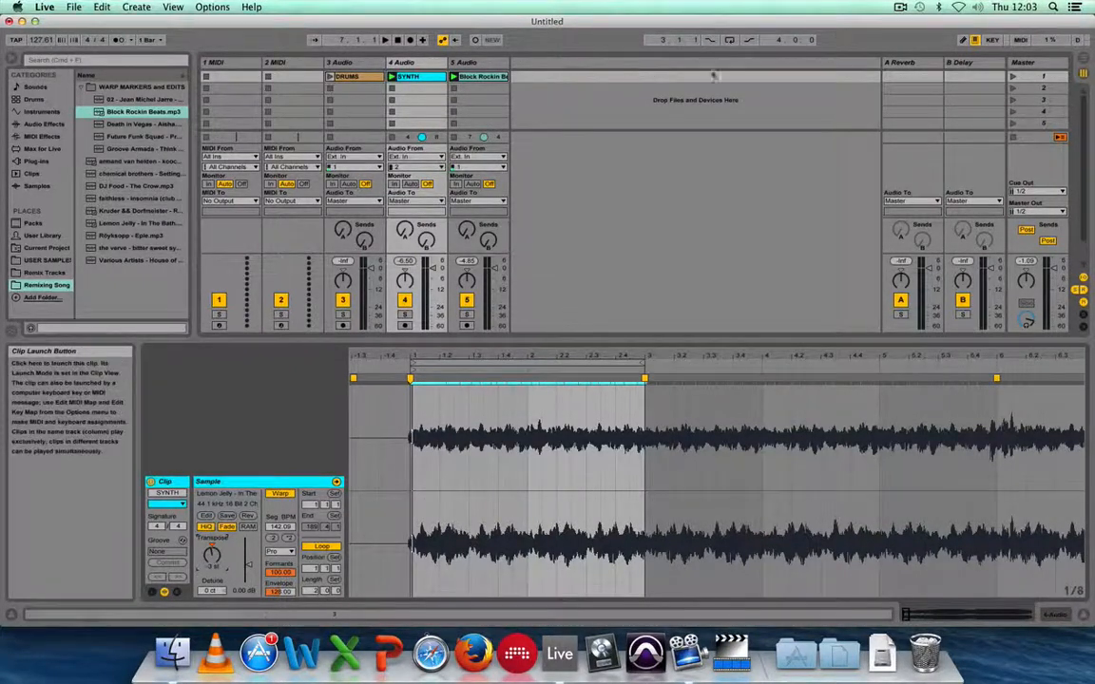
click(330, 77)
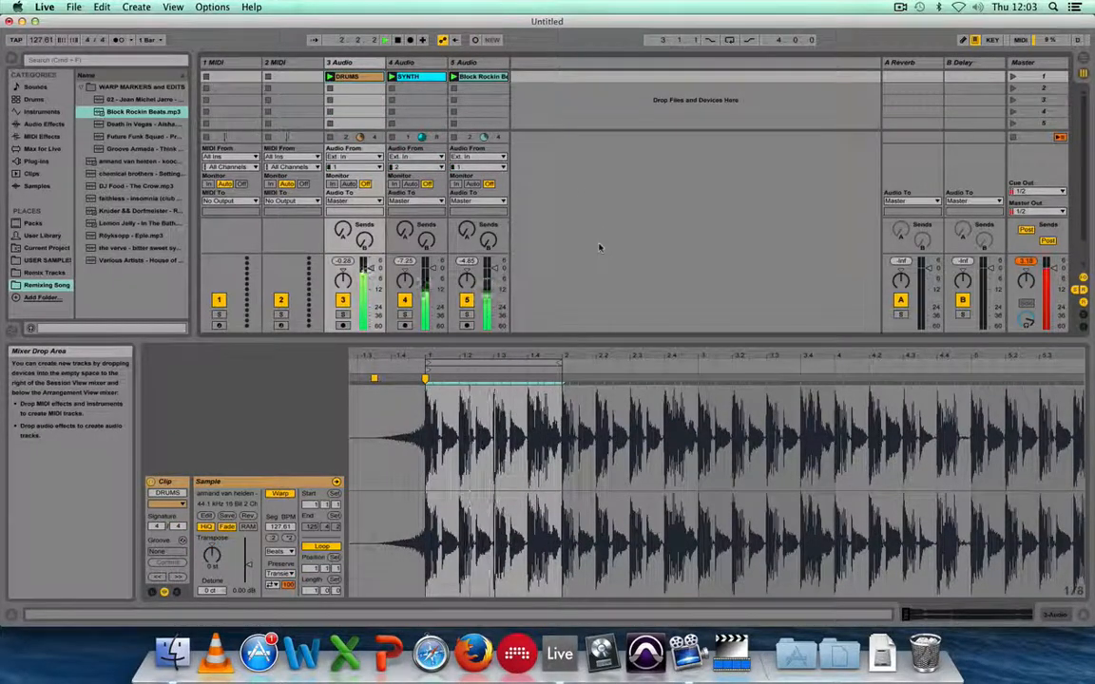
key(space)
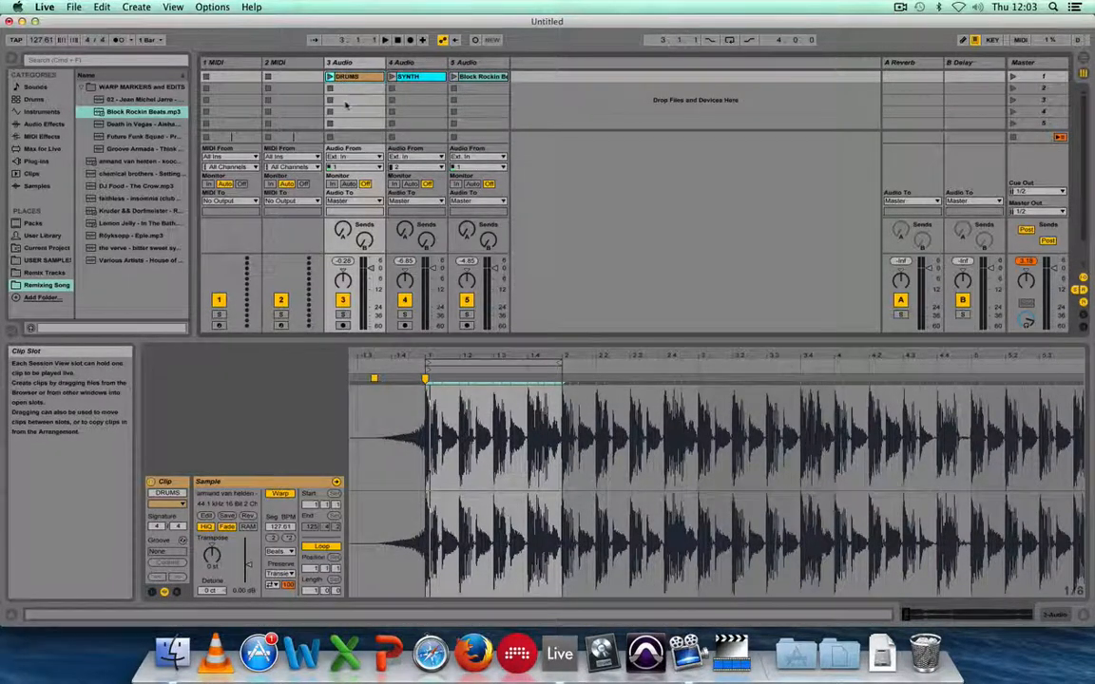
- Launch the SYNTH, Block Rockin Beats and DRUMS clips one after another, and stop the SYNTH clip before ending playback
click(392, 77)
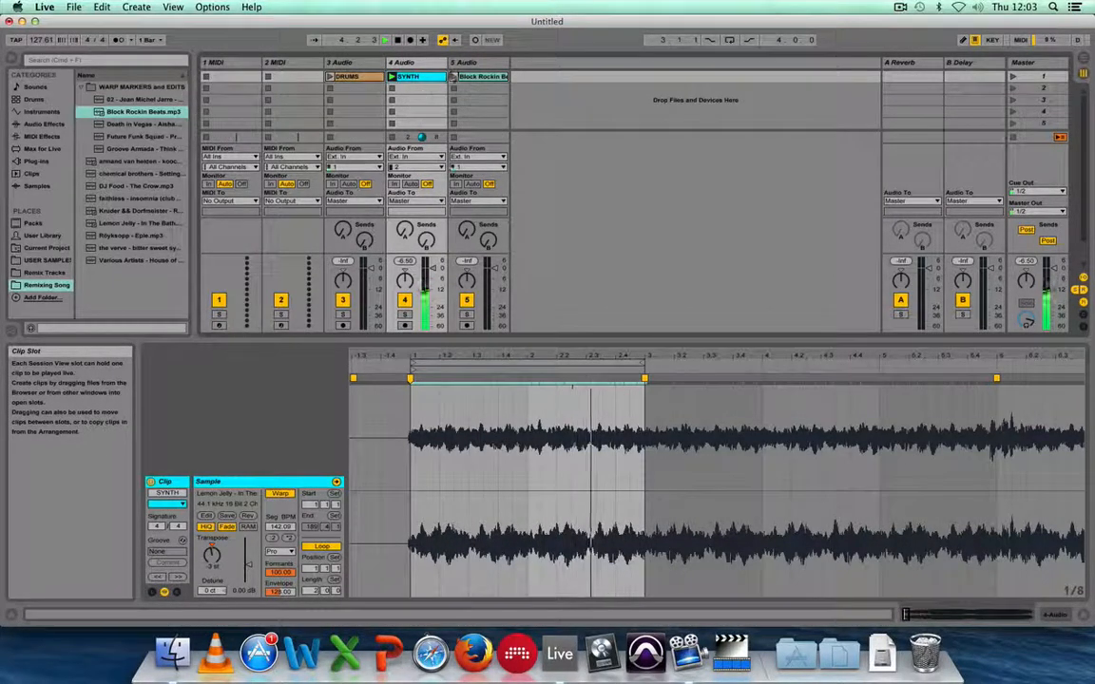
click(455, 76)
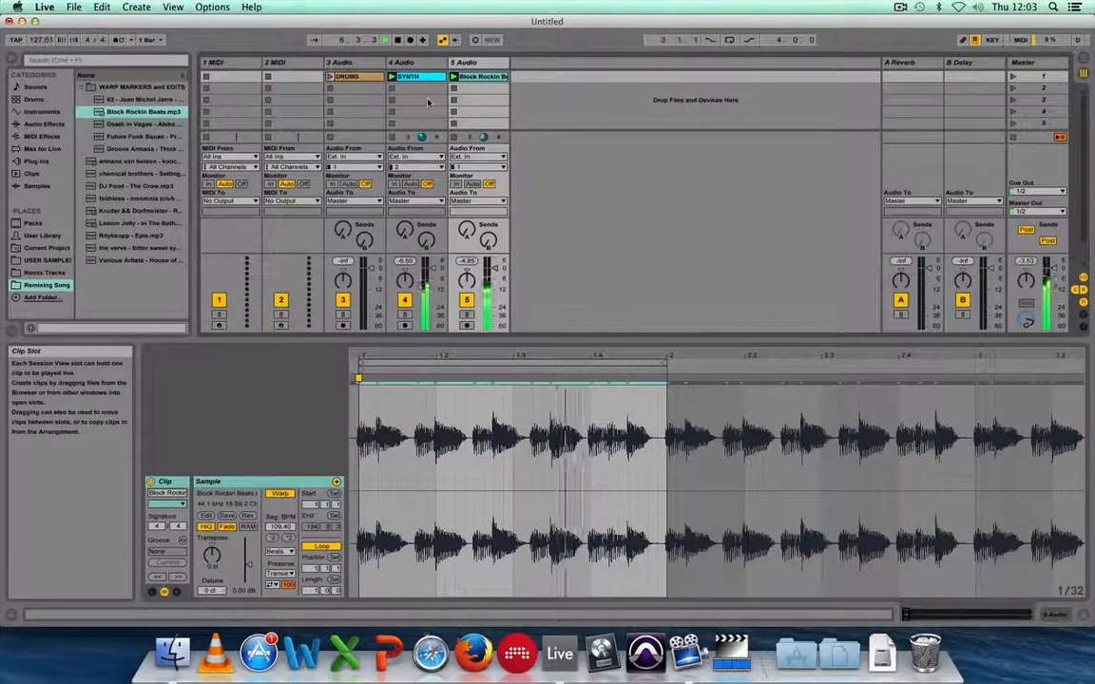
click(350, 77)
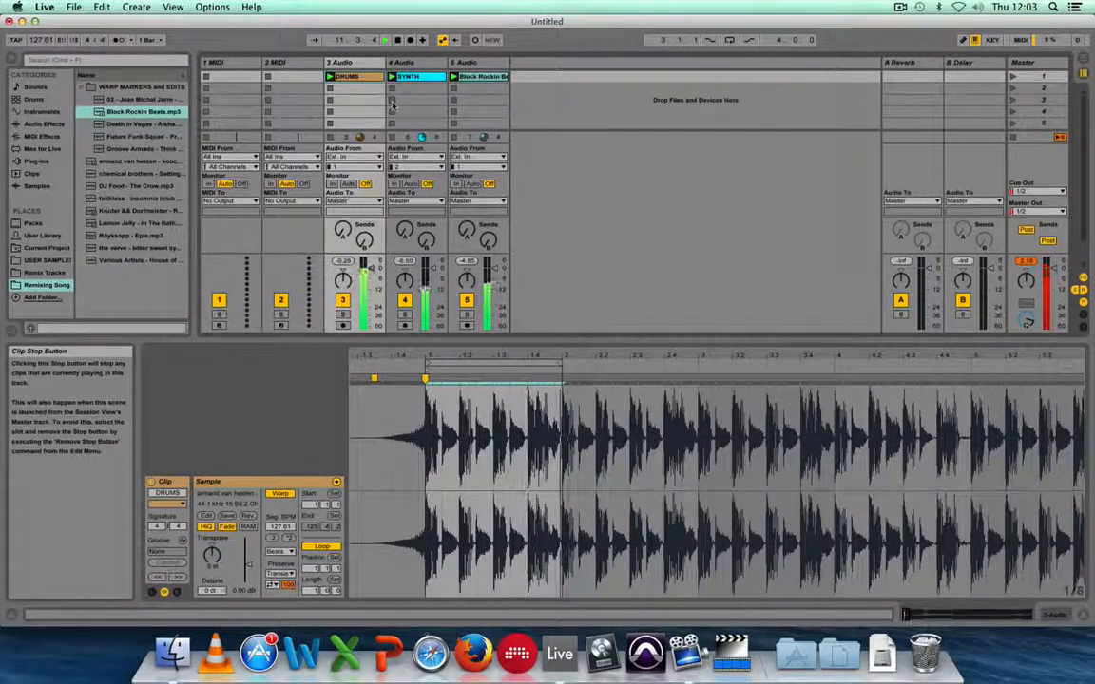
click(392, 100)
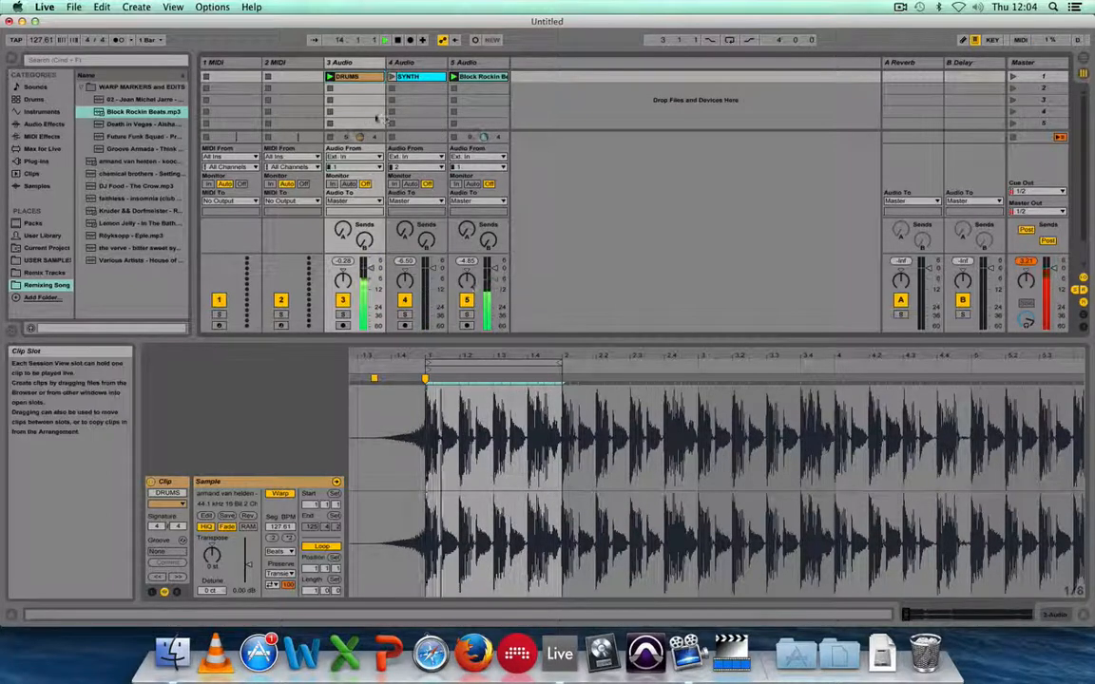
key(space)
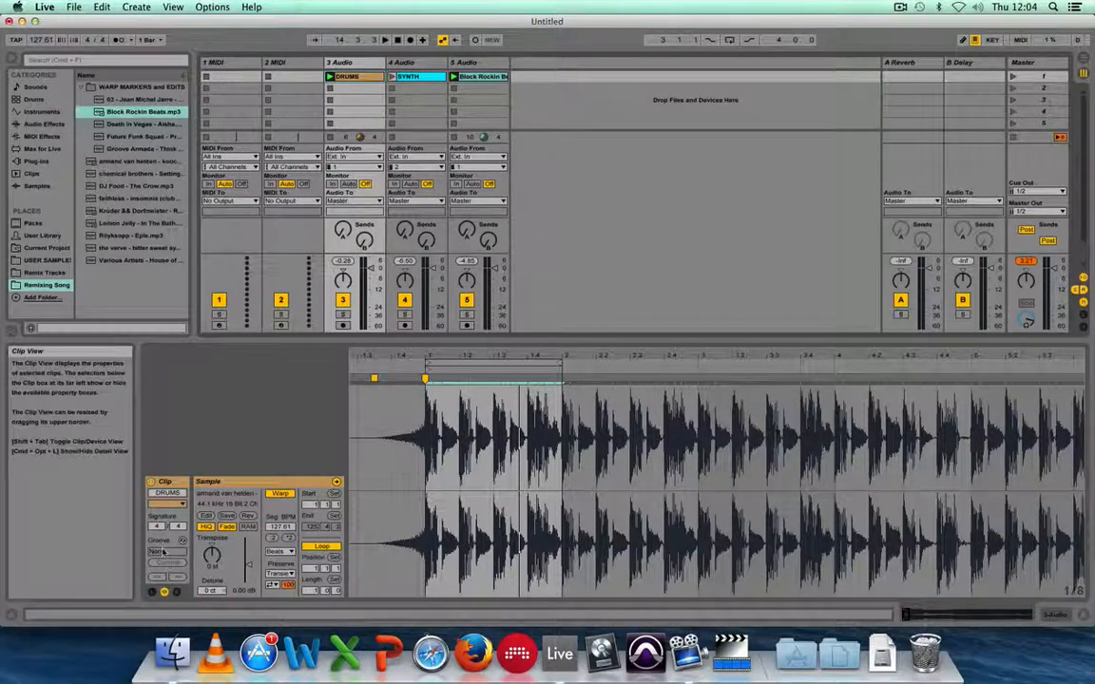
- Show the clip launch settings, and copy the SYNTH and Block Rockin Beats clips into scene 2
click(152, 591)
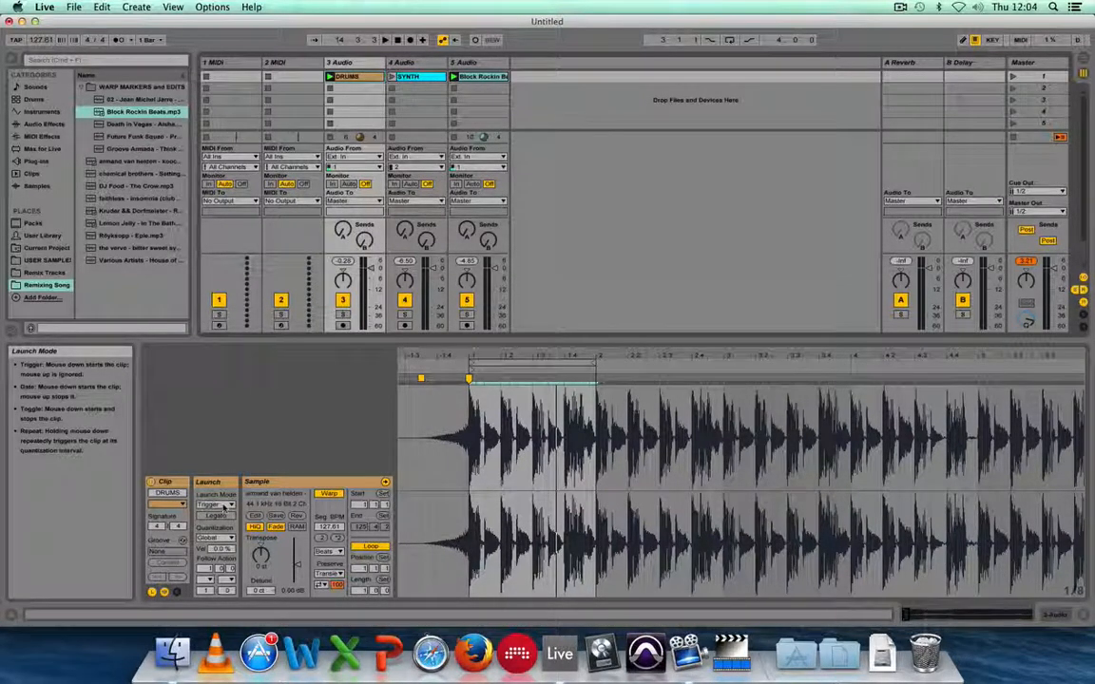
click(416, 78)
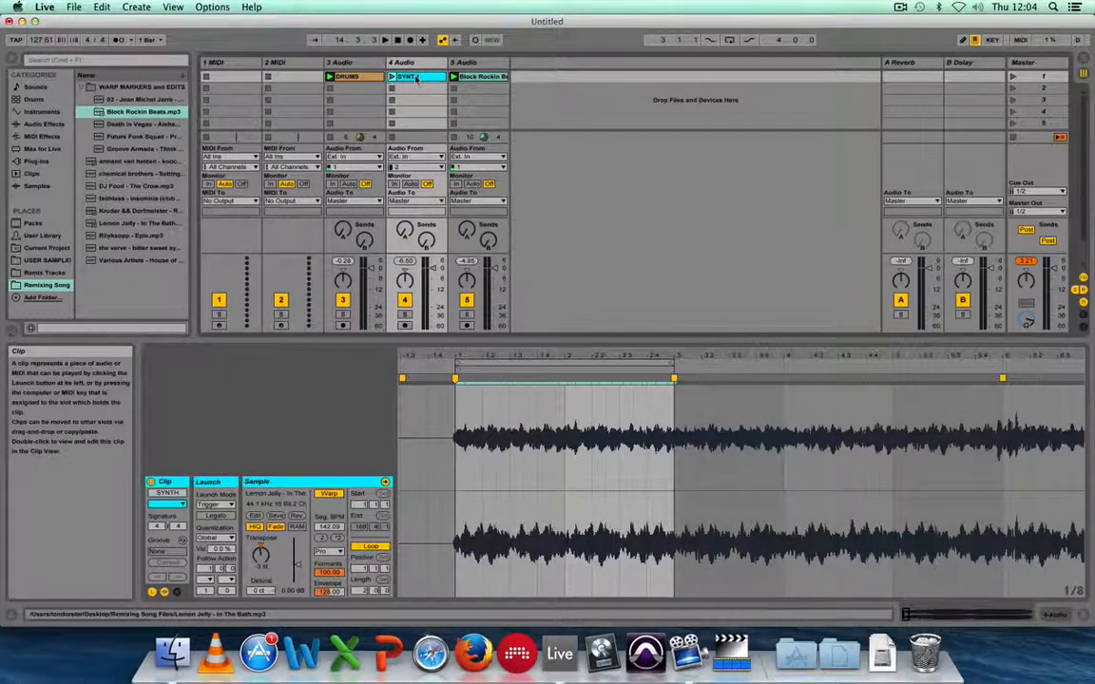
drag(418, 90, 419, 91)
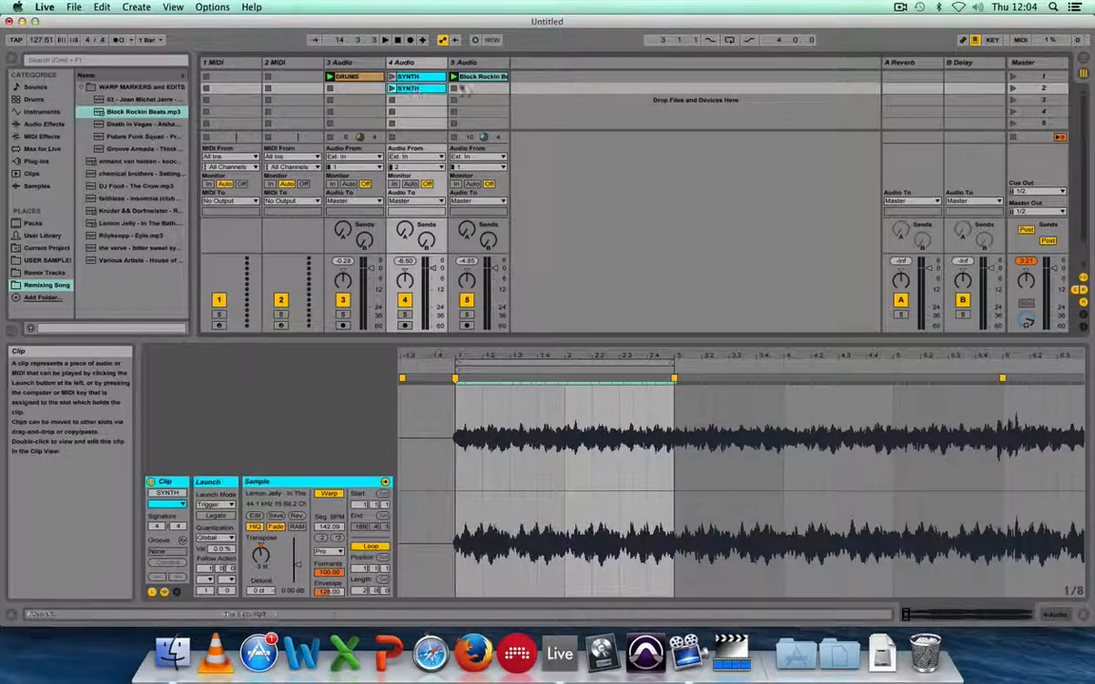
click(478, 78)
drag(476, 83, 477, 90)
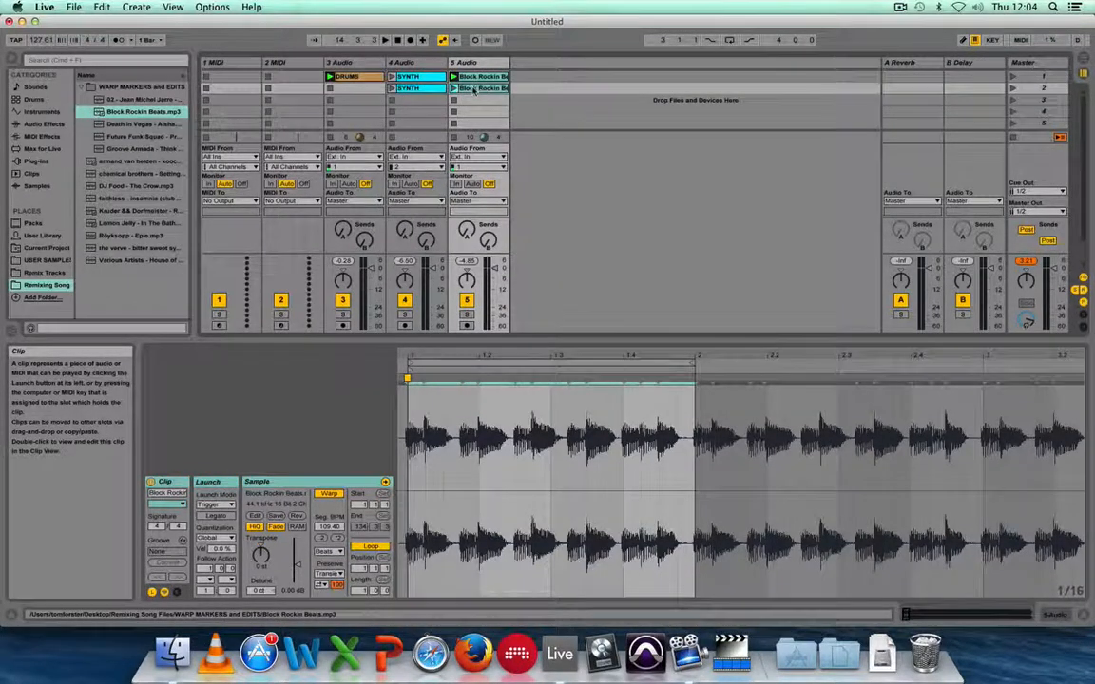
- Transpose the scene 2 copies, setting the SYNTH clip to -1 st and the Block Rockin Beats clip to 2 st
click(415, 90)
click(482, 90)
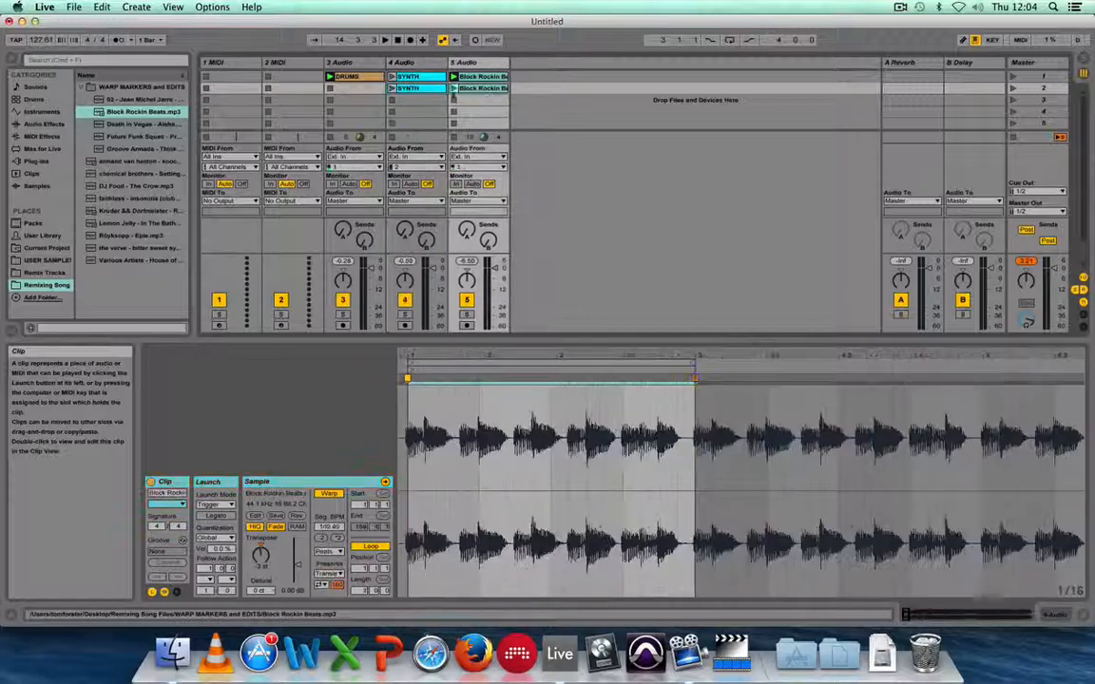
click(416, 90)
click(477, 90)
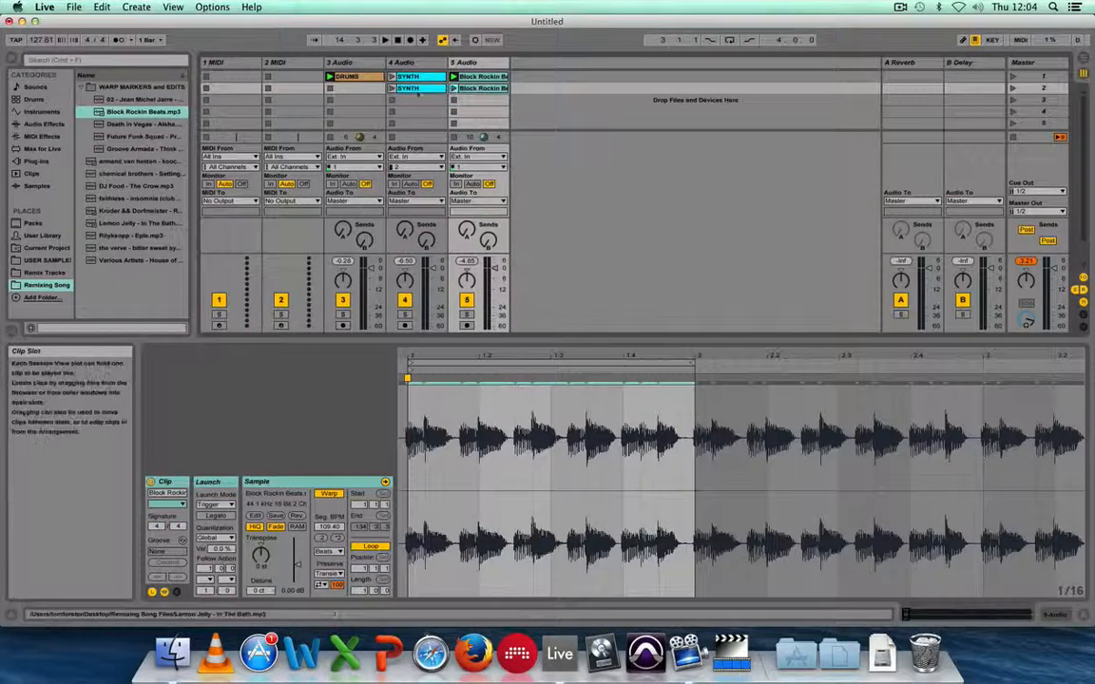
click(416, 89)
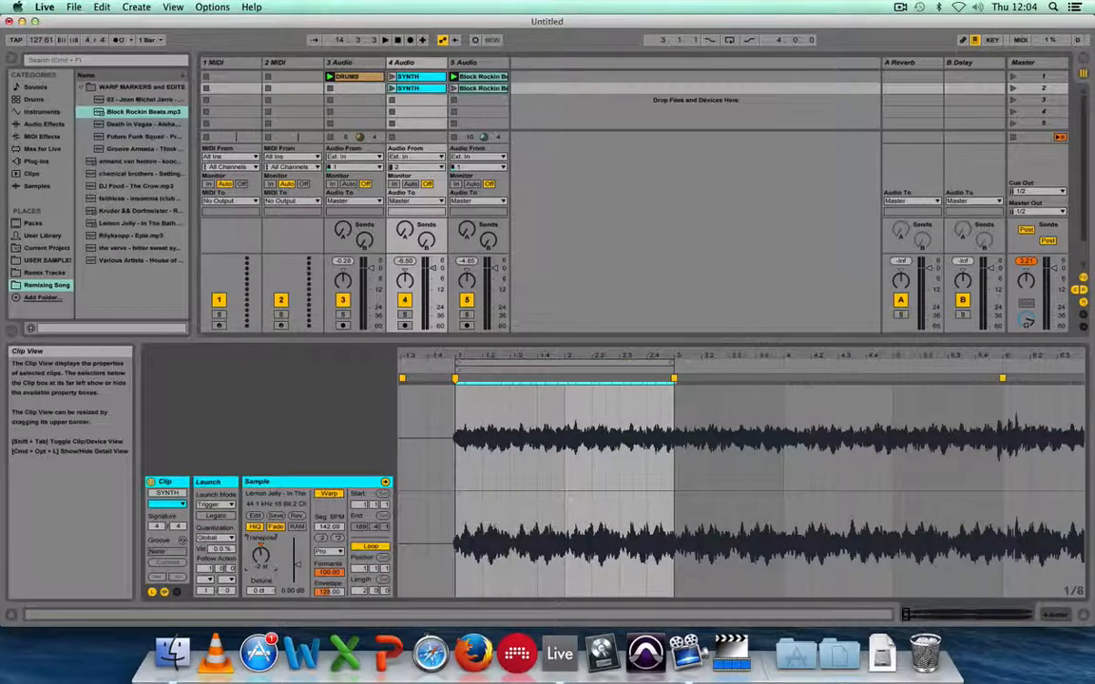
click(478, 88)
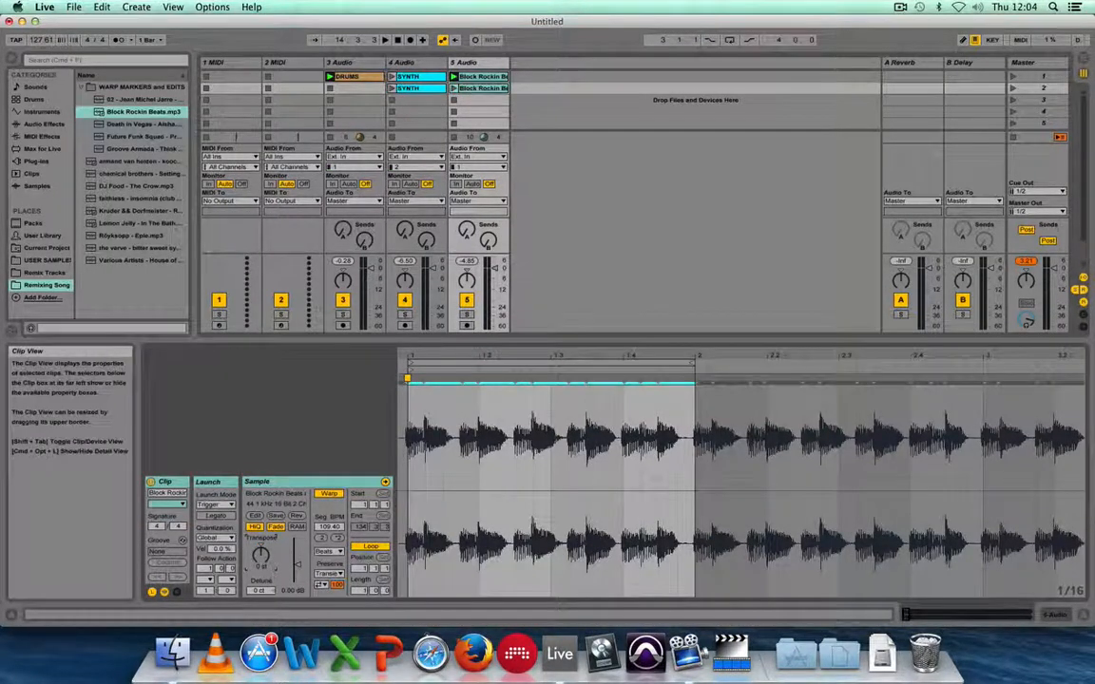
- Audition the drums while switching the SYNTH and Block Rockin Beats tracks between their original and transposed clips
click(391, 88)
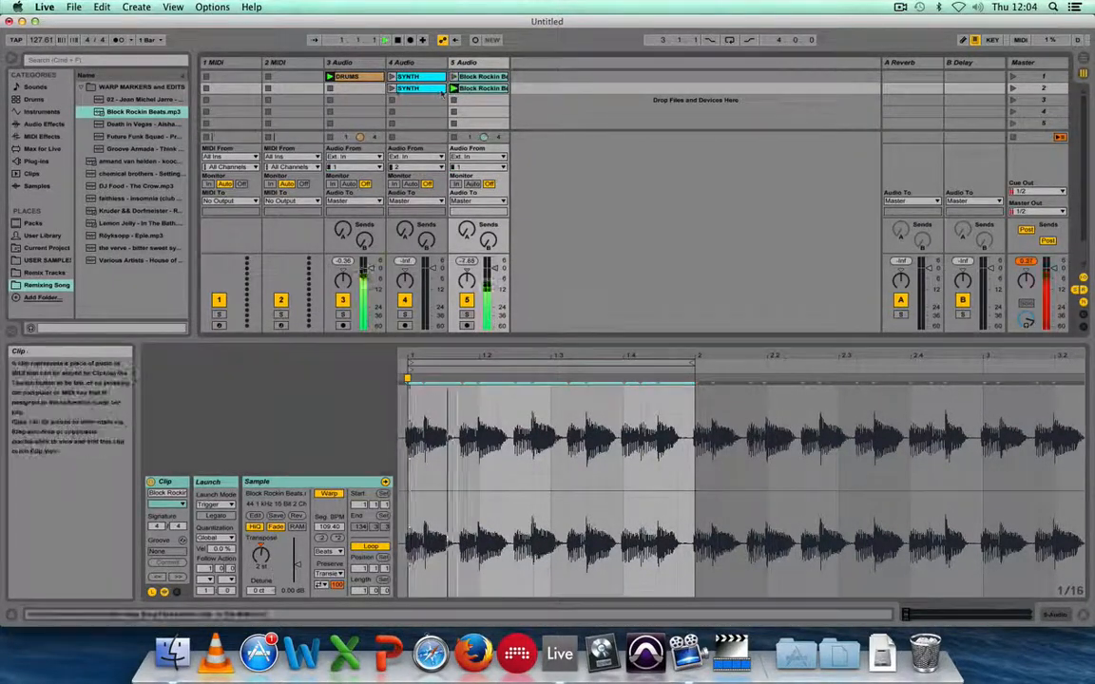
click(391, 89)
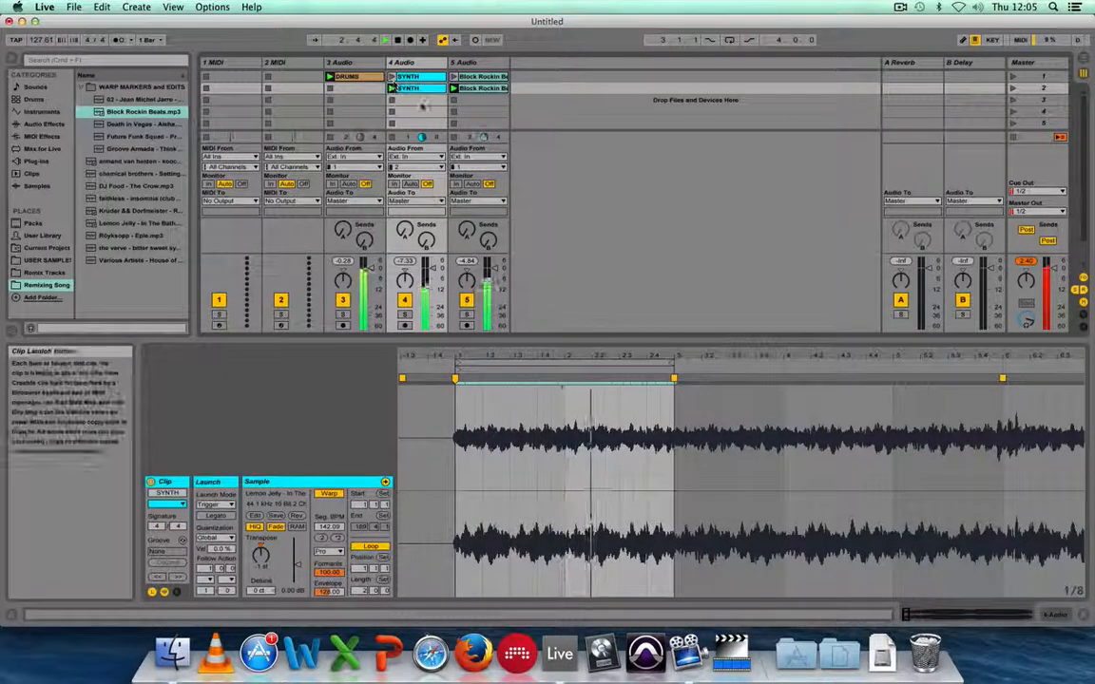
click(454, 76)
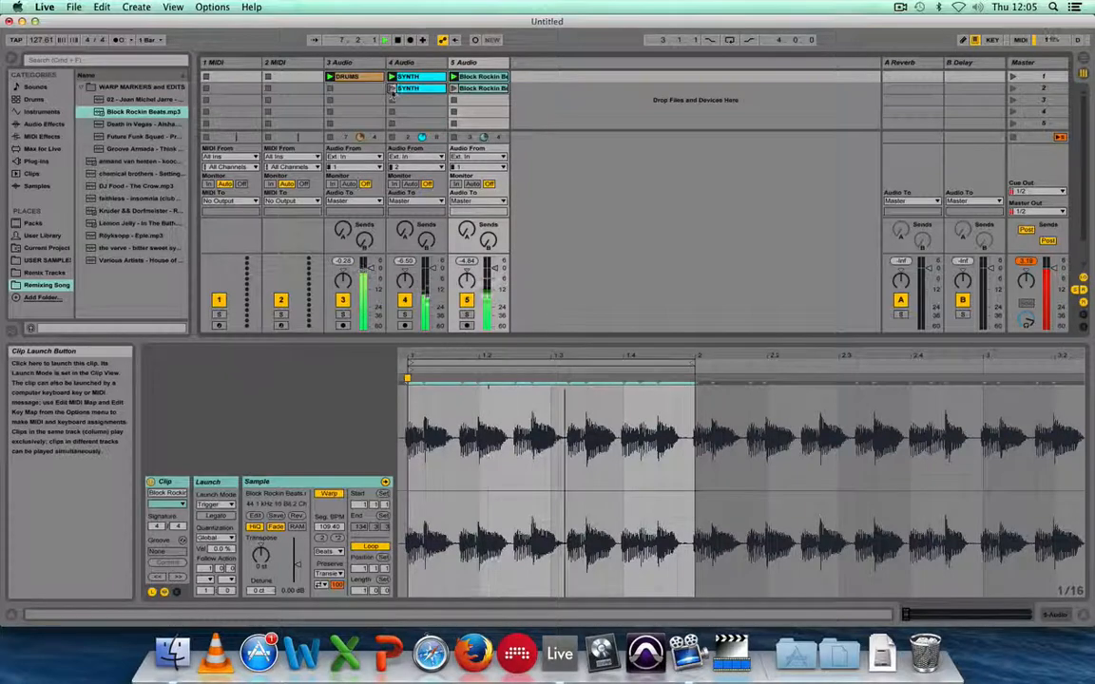
click(392, 89)
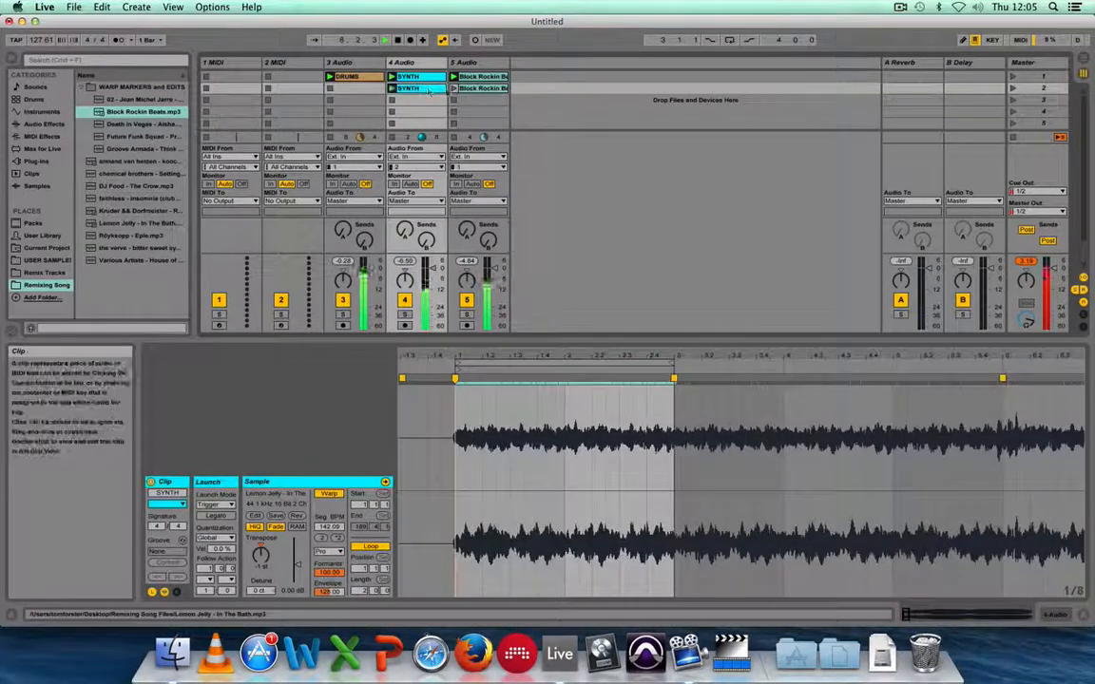
click(454, 90)
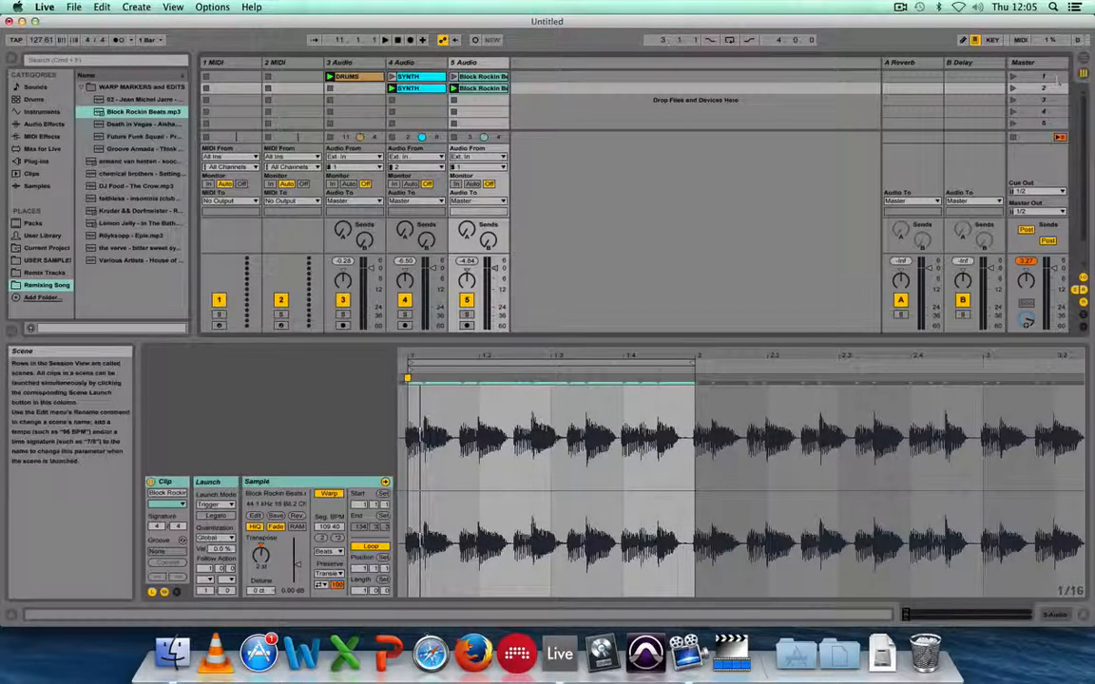
- Copy the DRUMS clip into scene 2 and compare the two scenes by launching them alternately
click(354, 79)
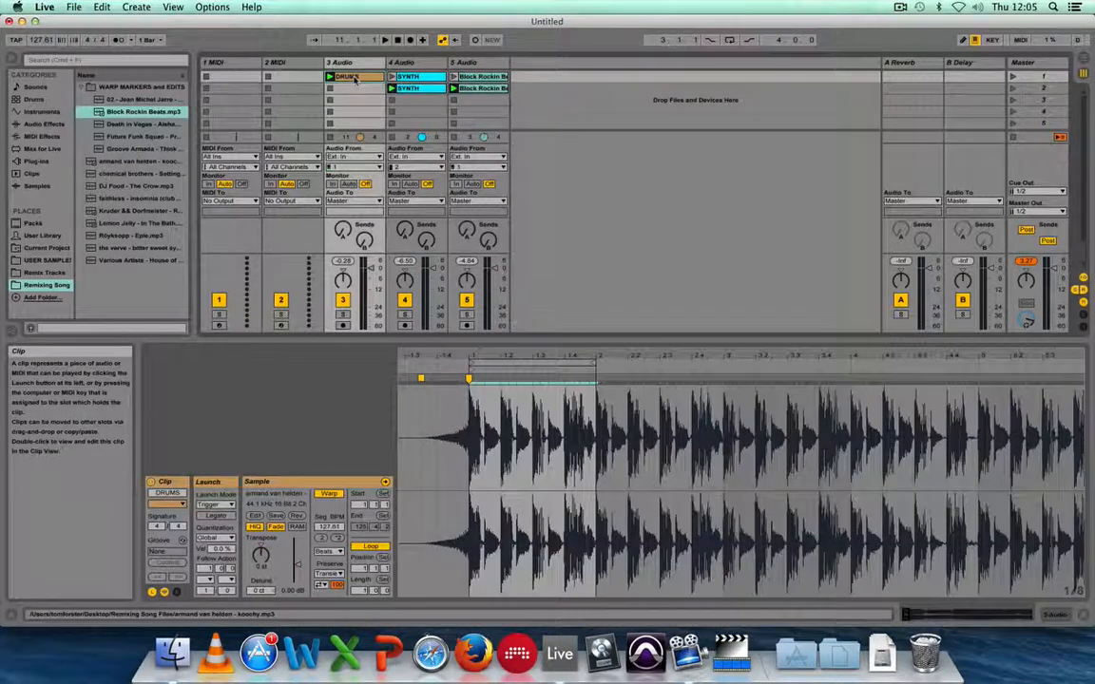
drag(356, 93, 352, 88)
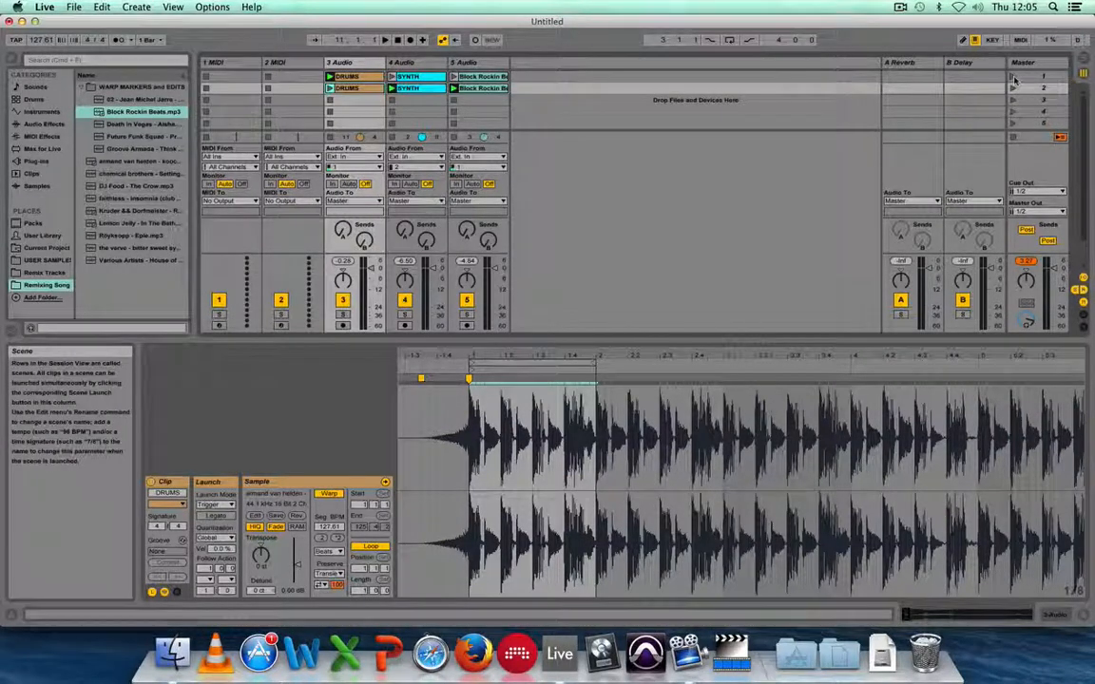
click(1013, 78)
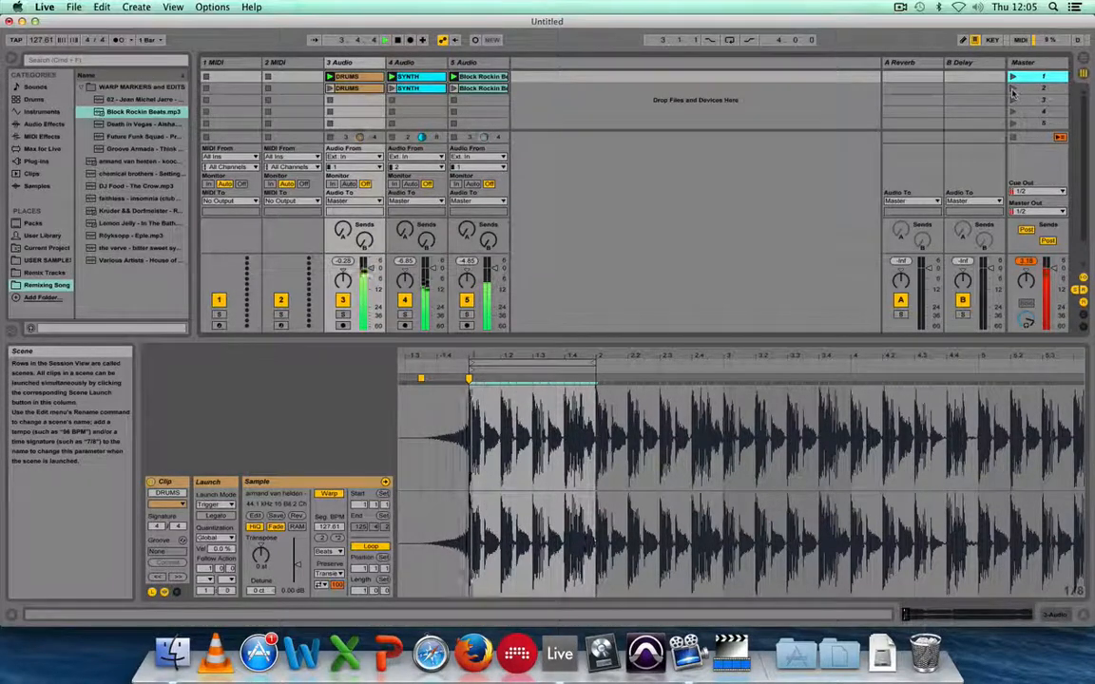
click(1013, 88)
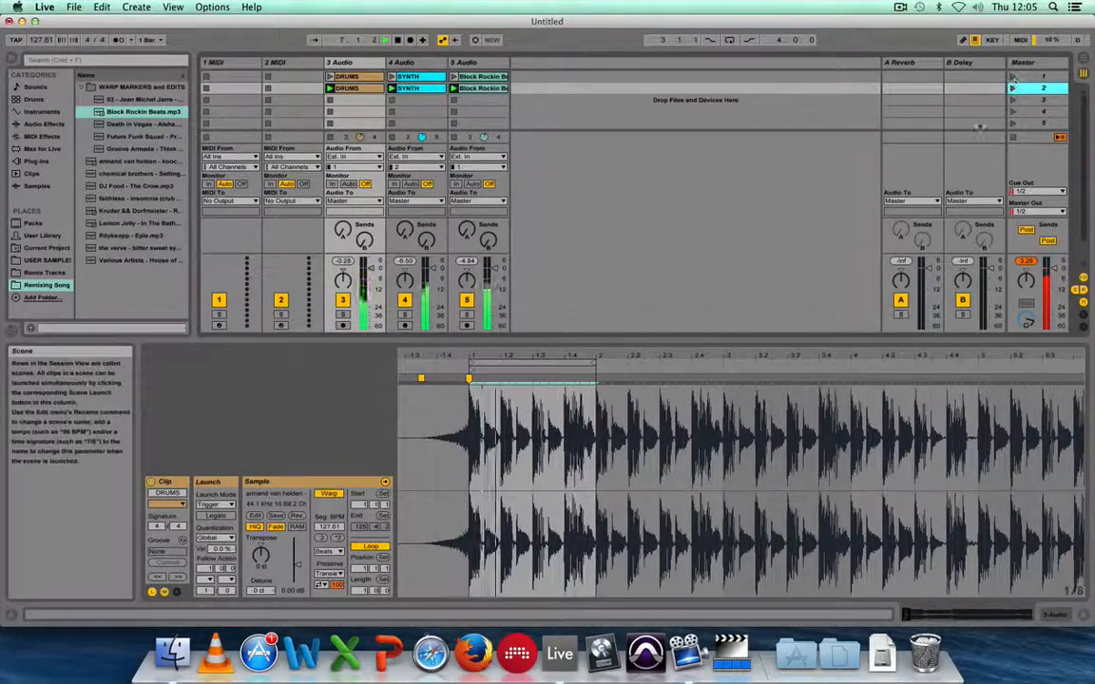
click(1013, 76)
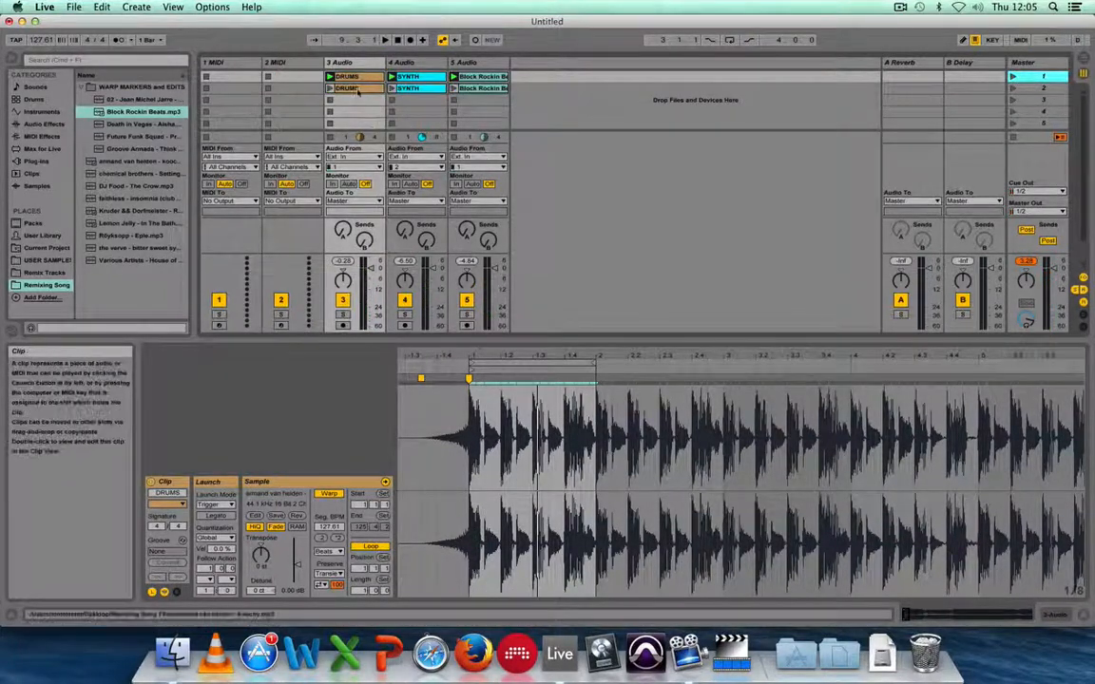
- Copy the transposed Block Rockin Beats clip into scene 3 and move its one-bar loop to start at bar 4
click(481, 89)
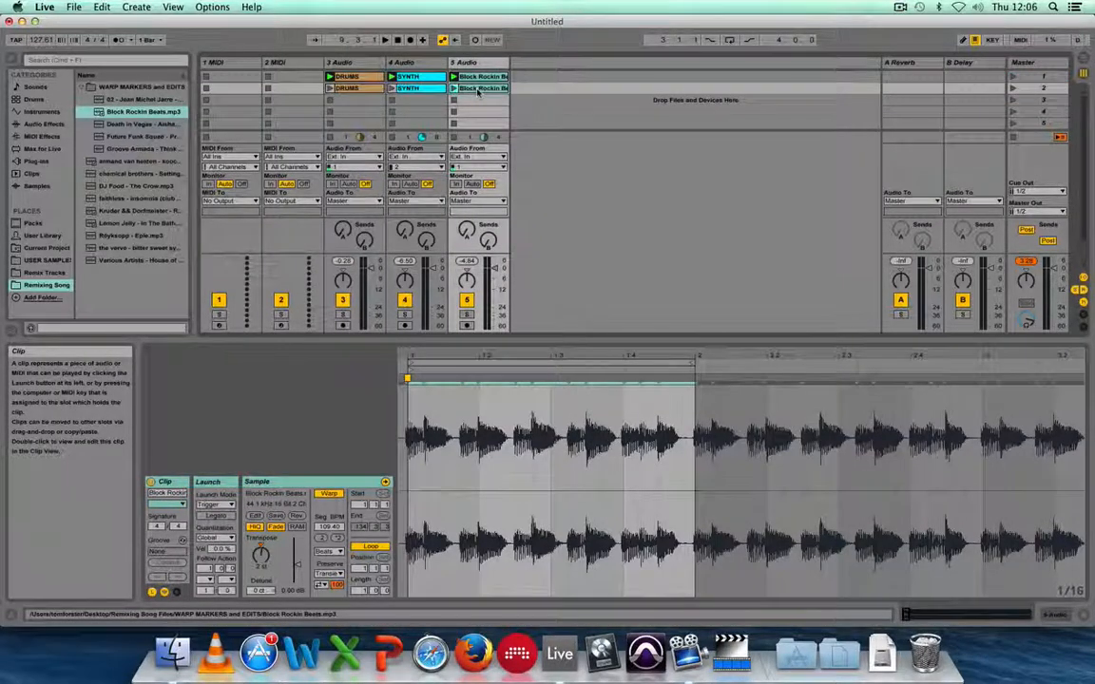
drag(481, 98, 478, 103)
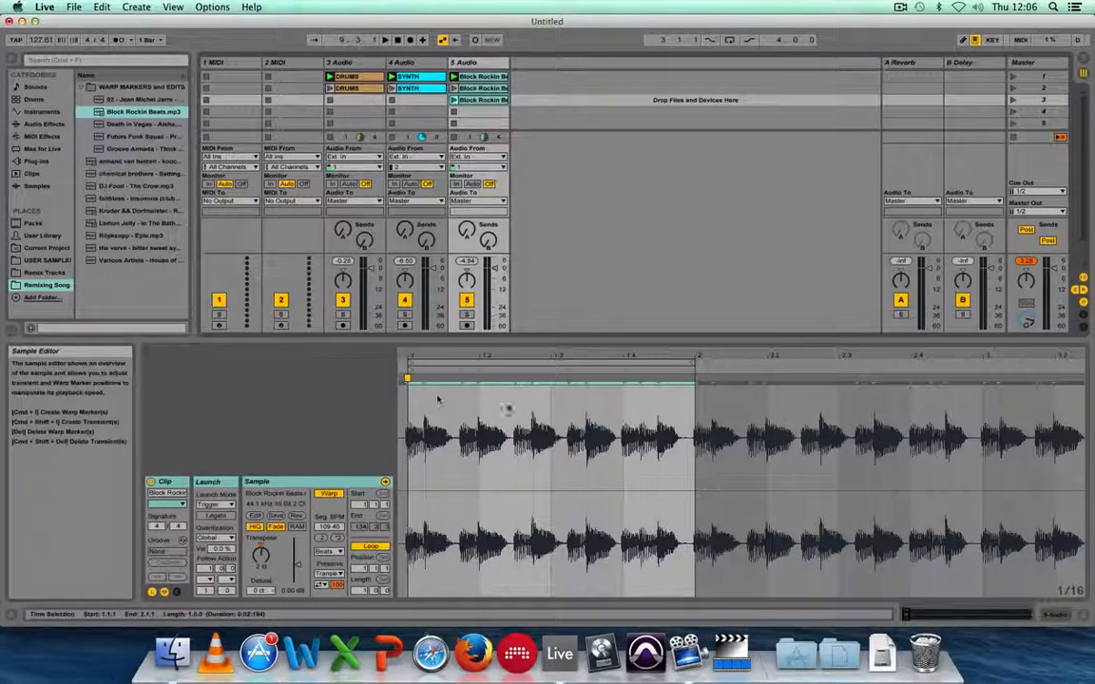
drag(552, 360, 767, 360)
drag(890, 362, 963, 362)
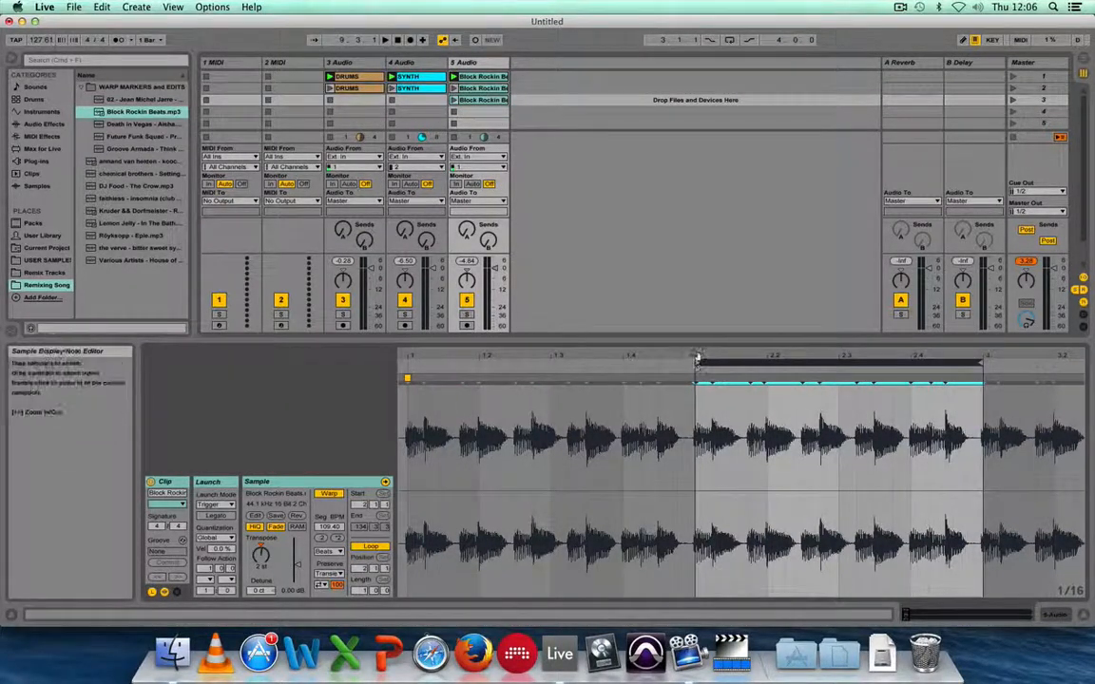
drag(697, 356, 1022, 363)
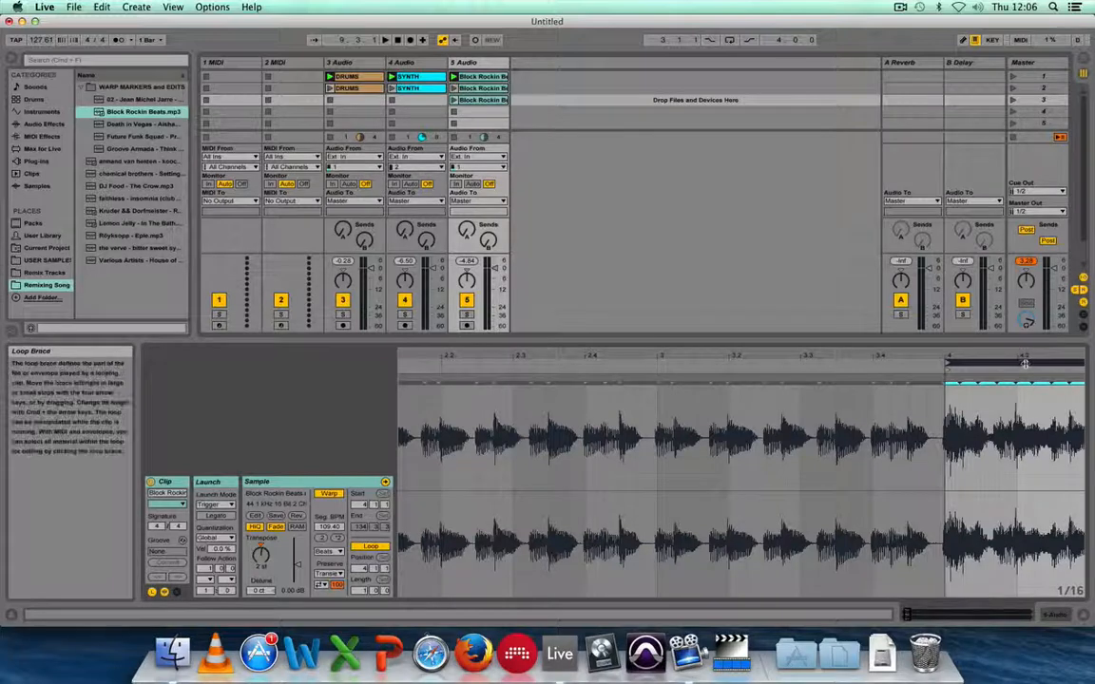
- Audition the scene 3 Block Rockin Beats clip with the transposed SYNTH clip, and return to scene 1
click(455, 100)
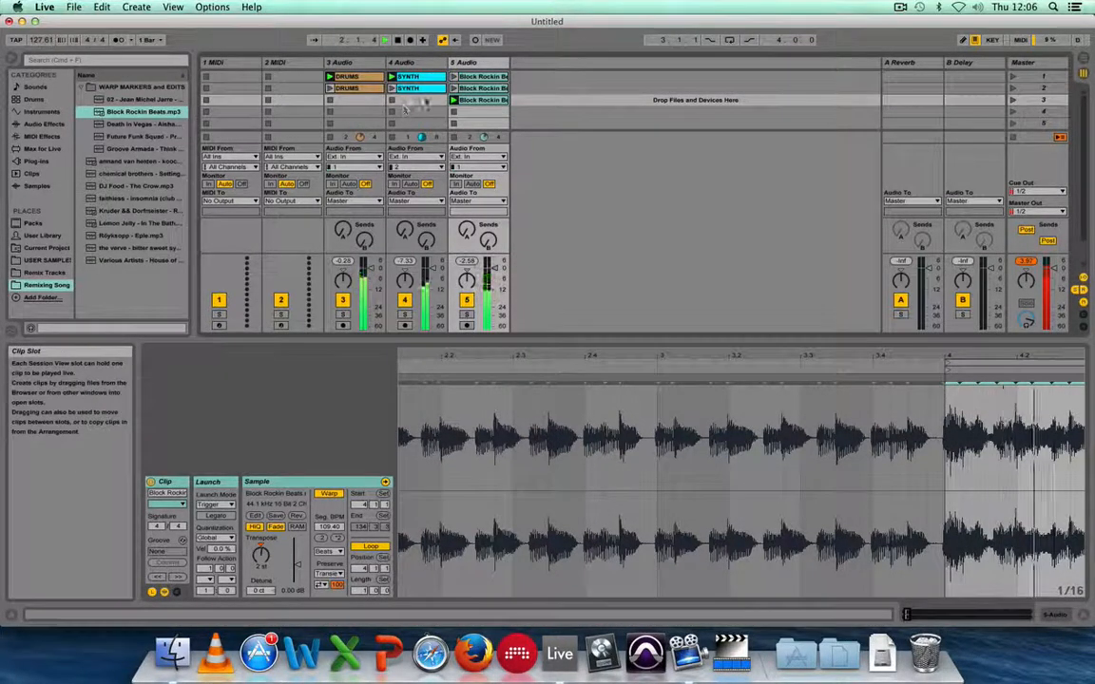
click(422, 136)
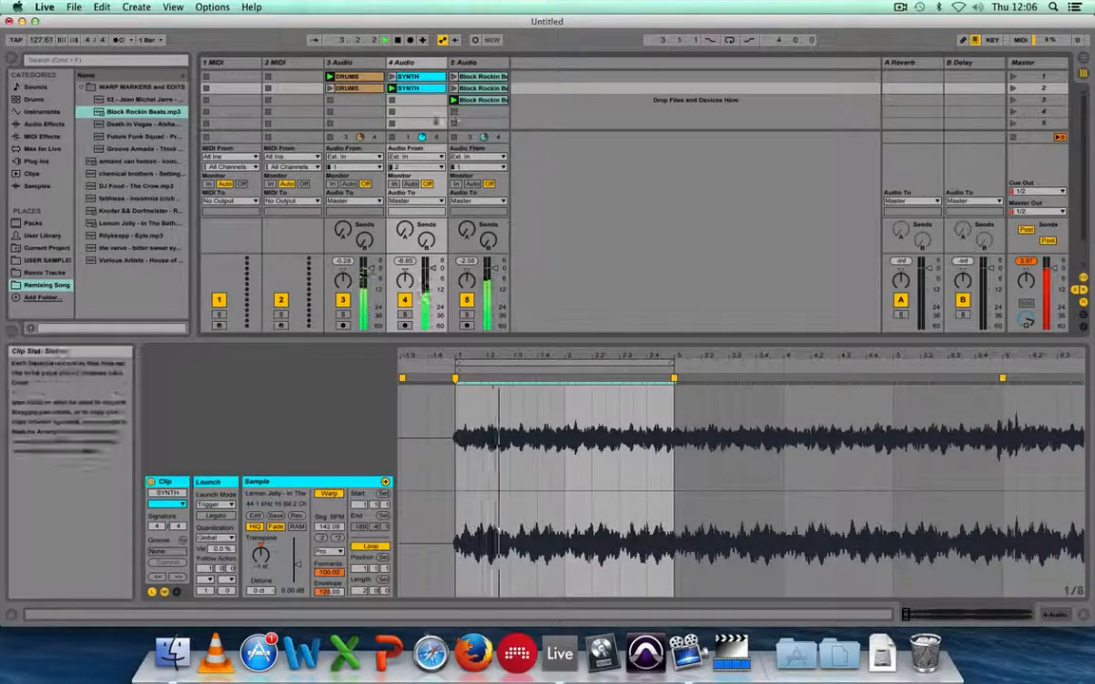
click(1013, 77)
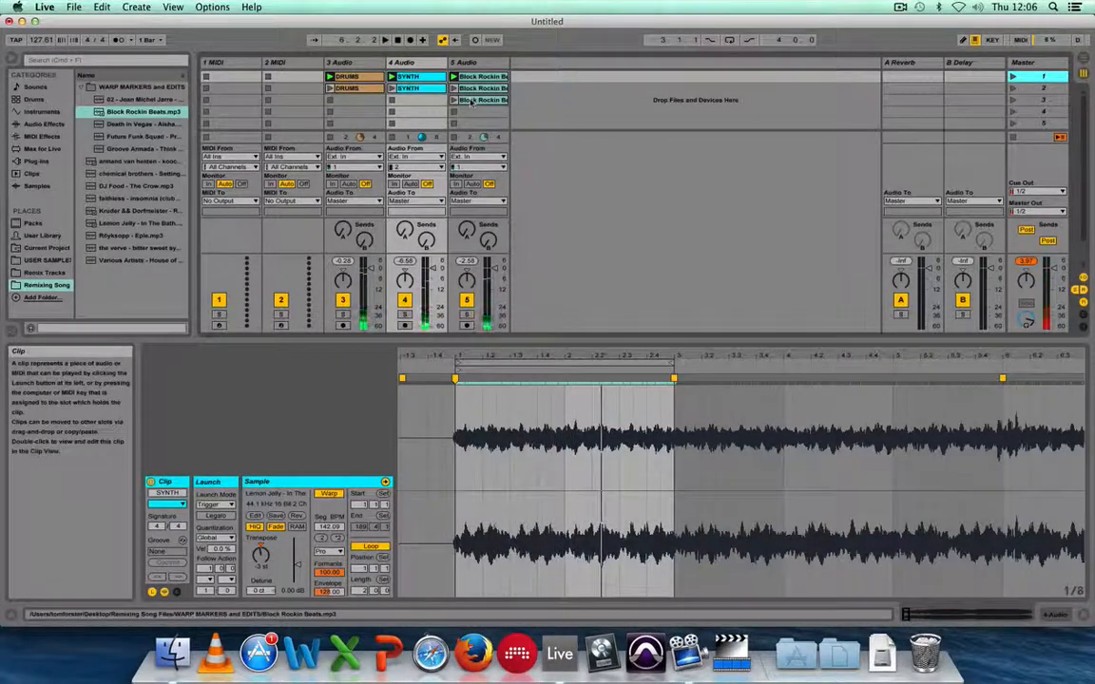
- Copy the DRUMS clip and the transposed SYNTH clip into scene 3 alongside its Block Rockin Beats clip
click(456, 99)
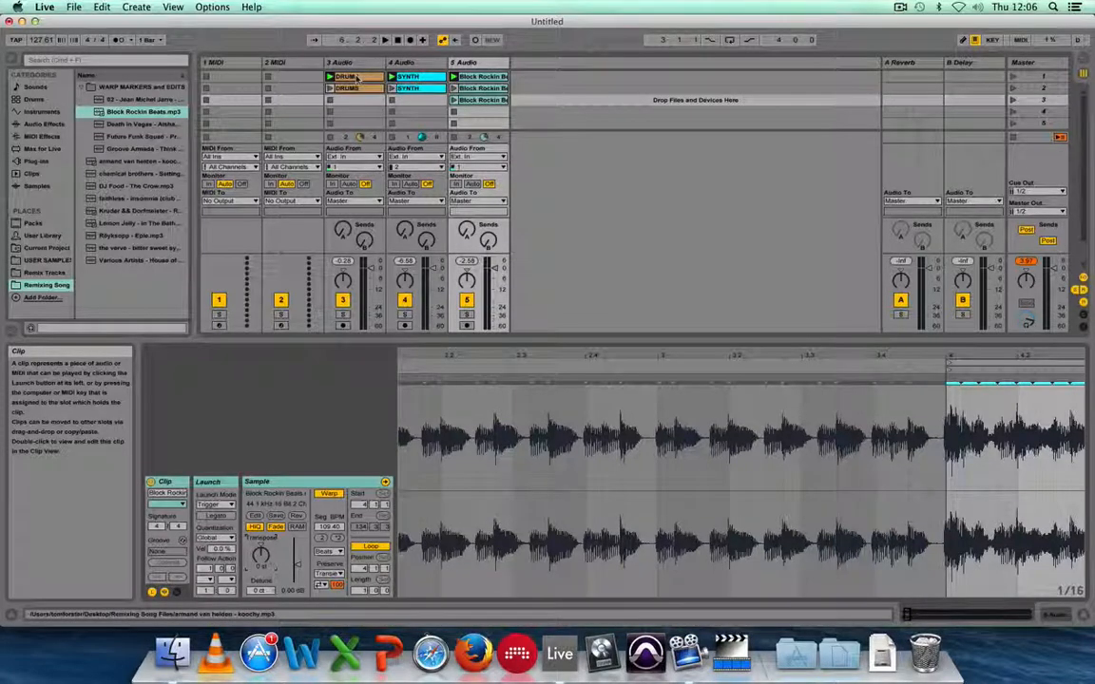
drag(358, 79, 419, 101)
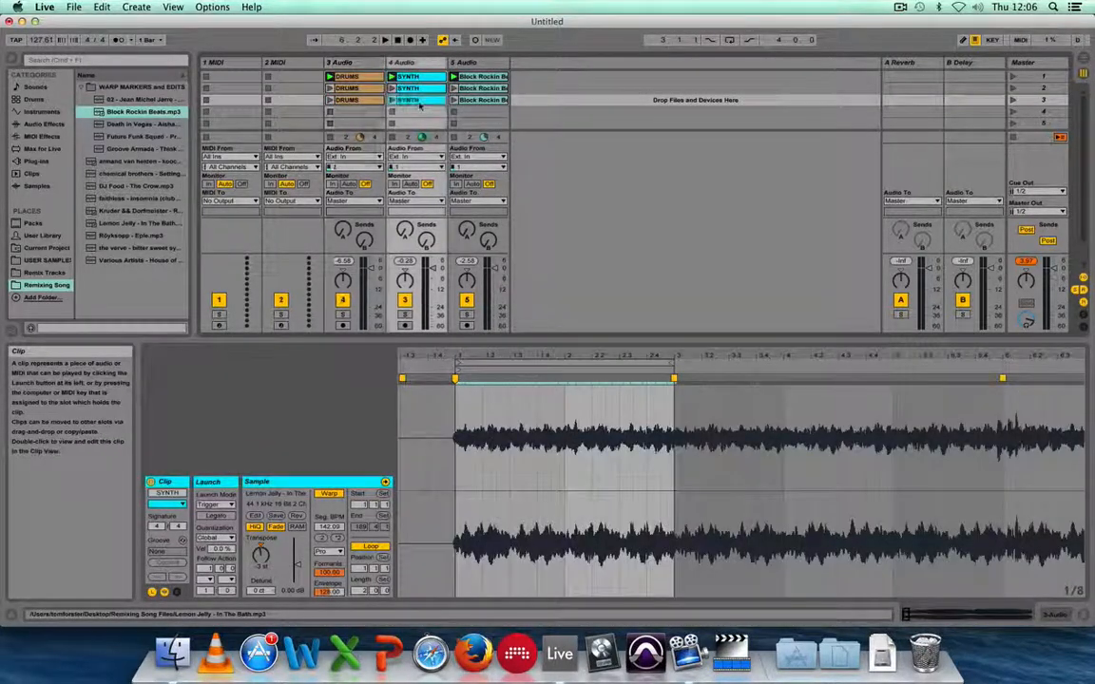
- Compare scene 3 with scene 1 by launching them alternately, and stop playback
click(1013, 100)
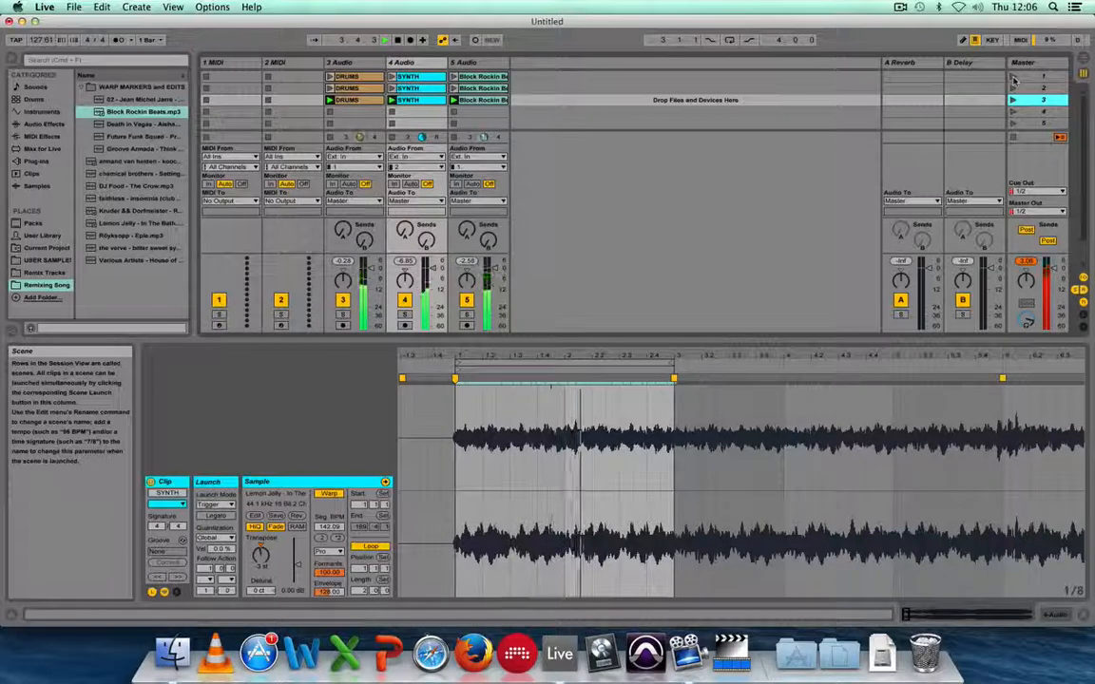
click(1014, 77)
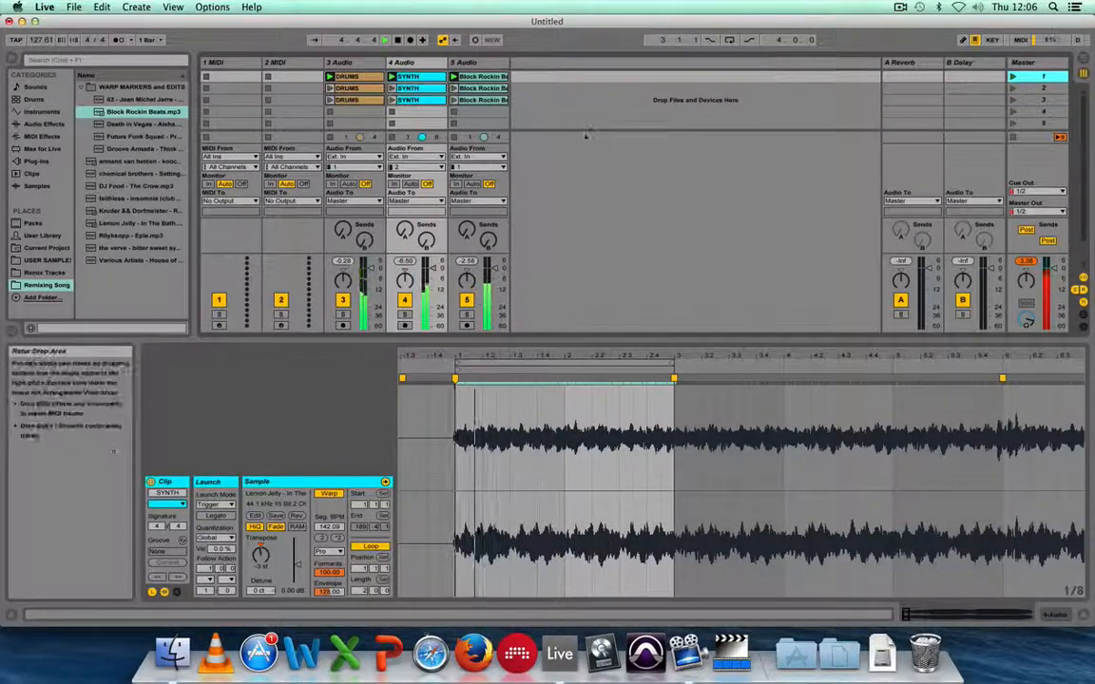
click(1013, 100)
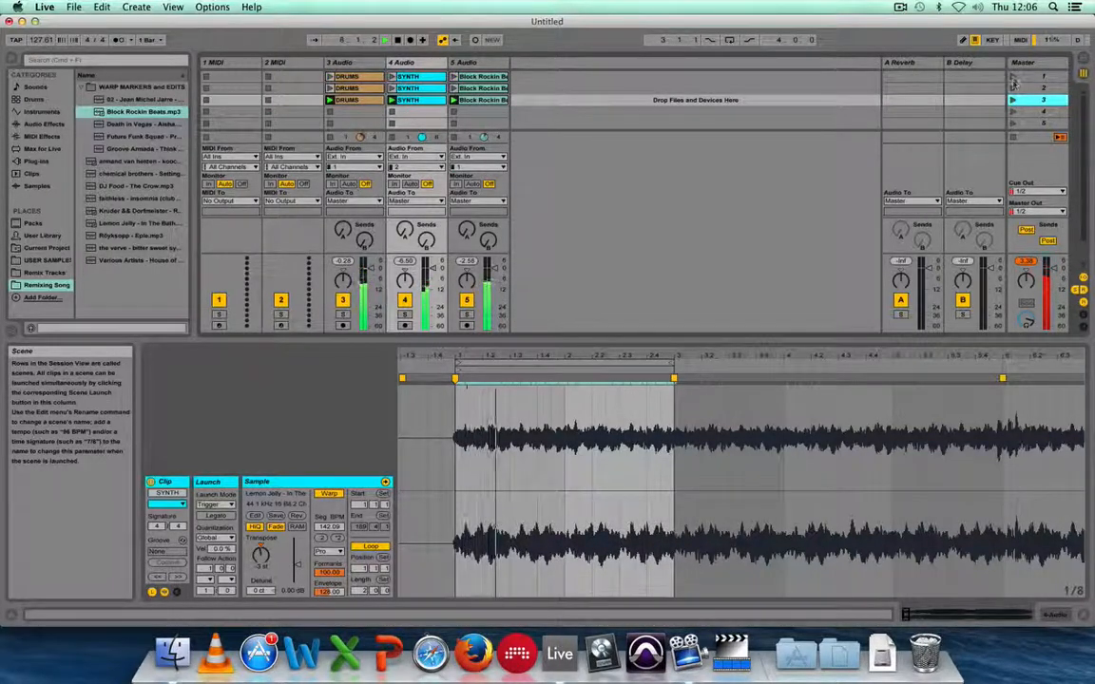
click(1014, 77)
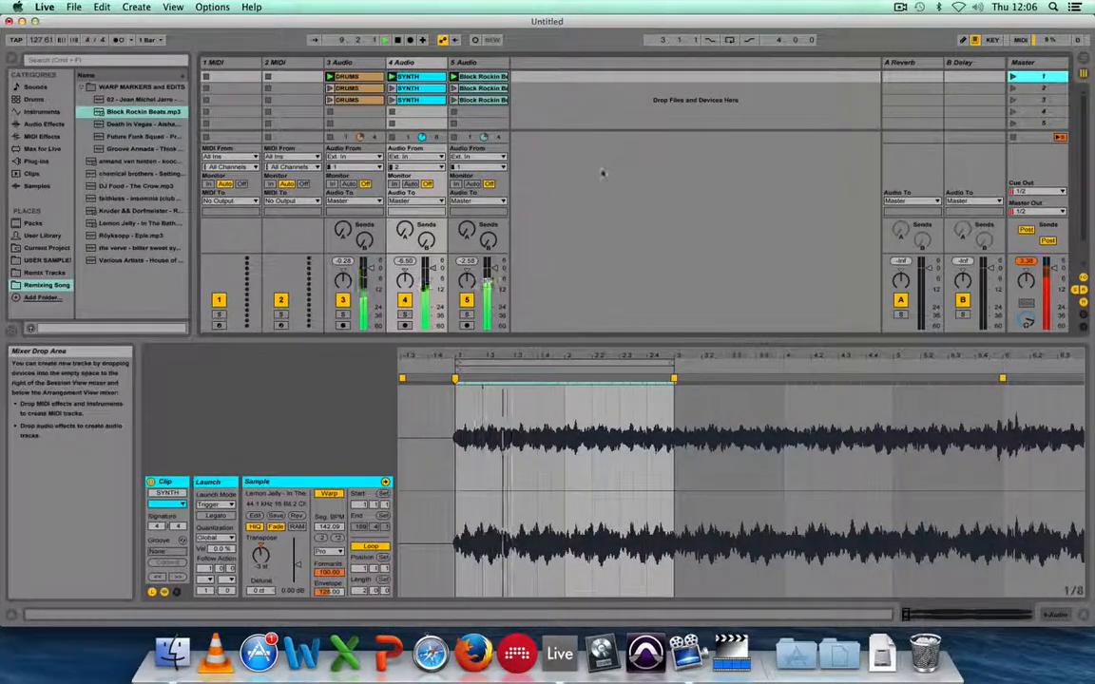
key(space)
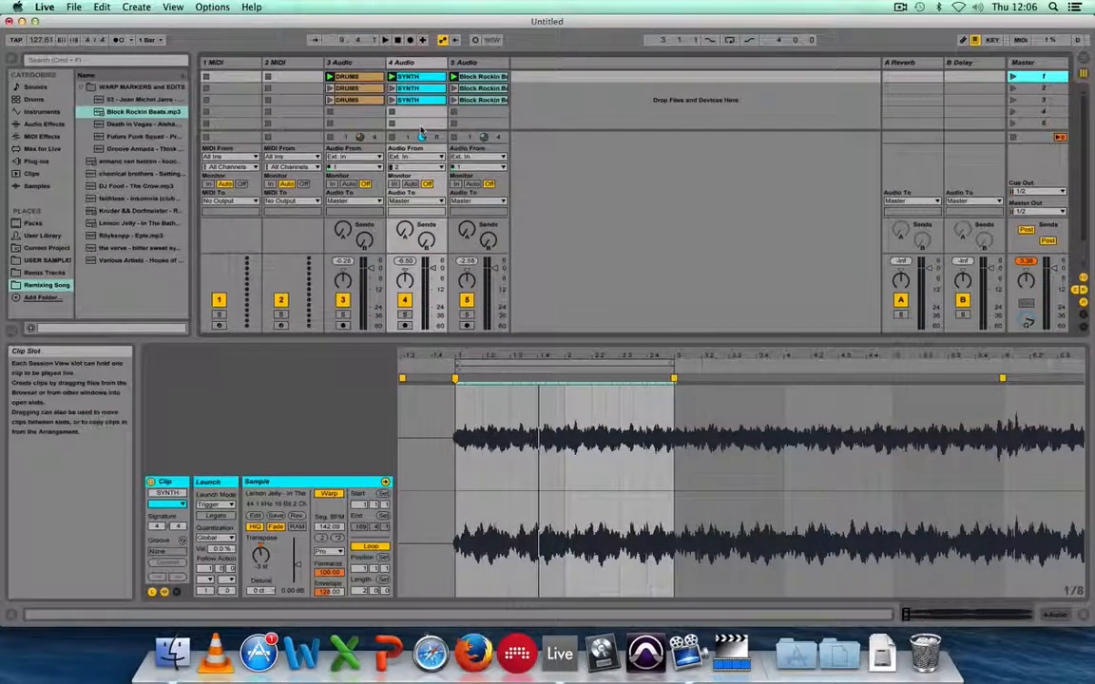